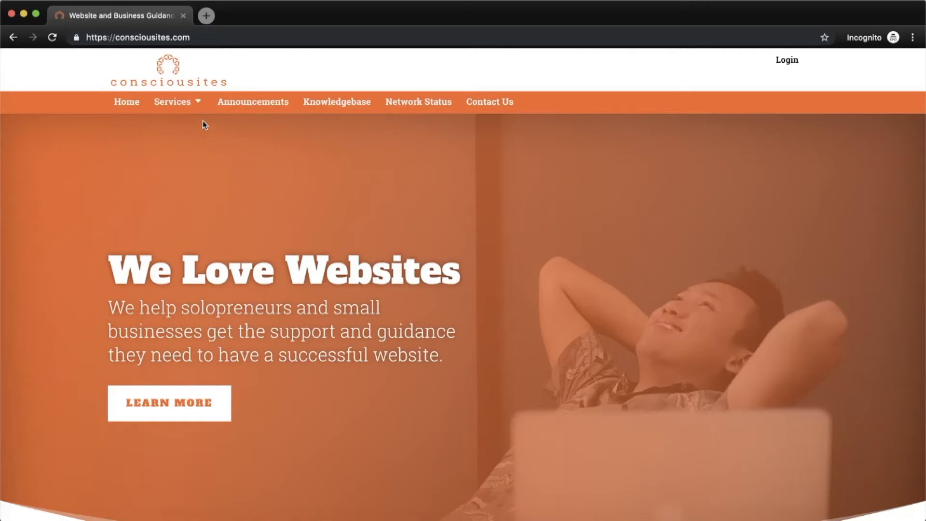
- Open the Services dropdown in the Consciousites homepage navigation bar
left_click(189, 104)
- Go to Web Hosting and order the Basic plan at $9.97/mo
left_click(188, 128)
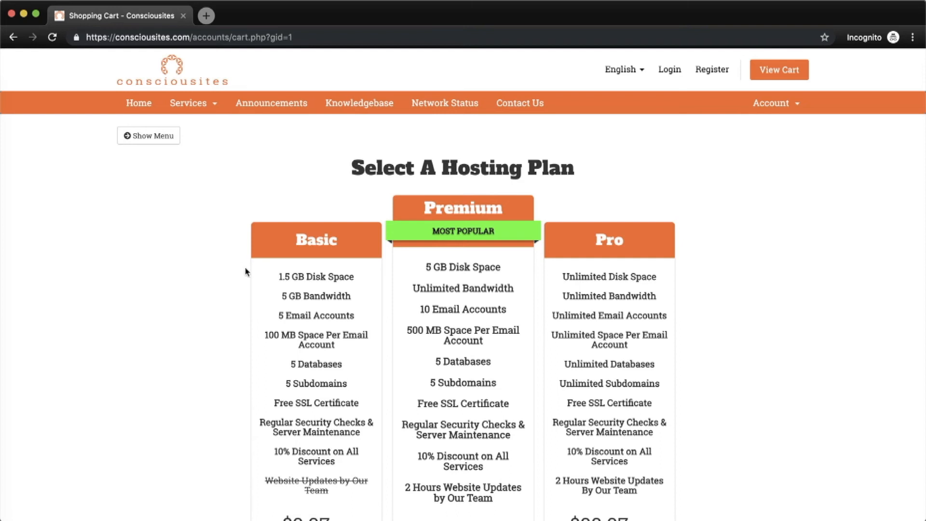
scroll(245, 269, "down", 3)
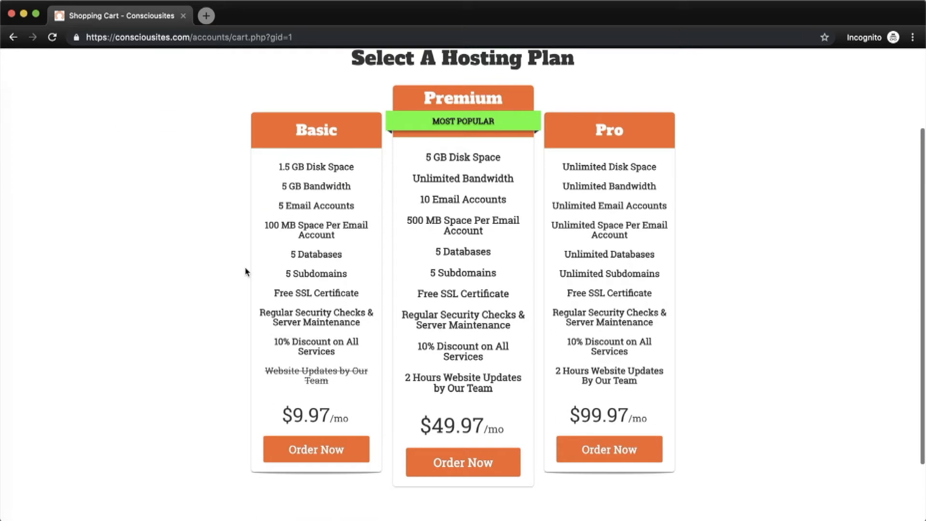
left_click(337, 455)
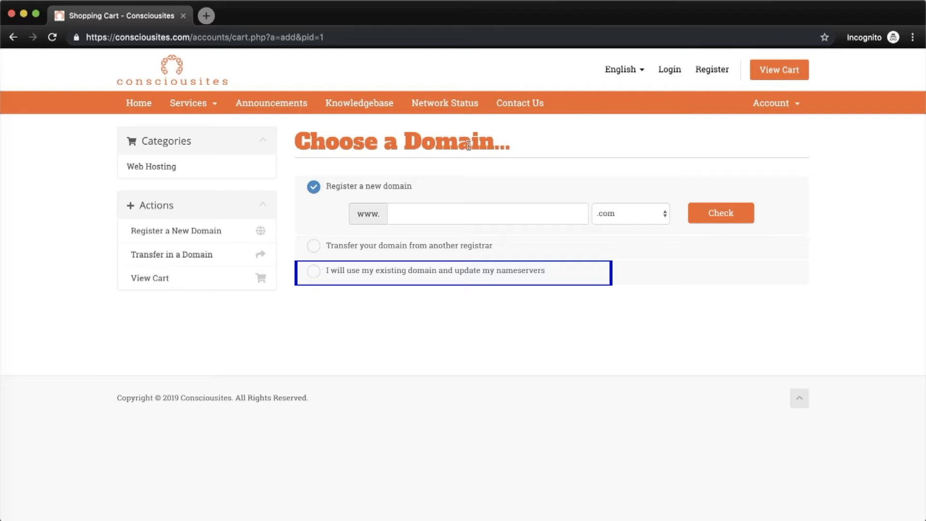
- Check that diywpcourse.com is available and continue the order with that domain
type("di")
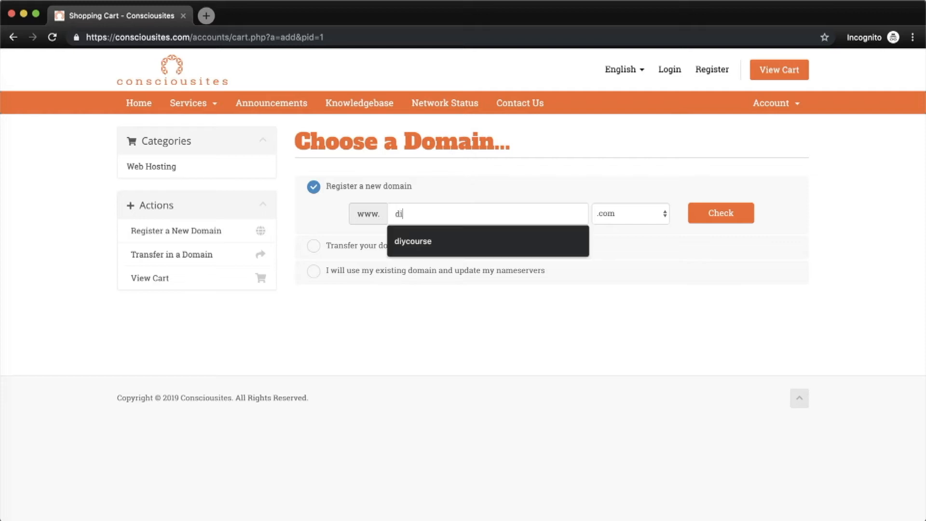
type("ywpcourse")
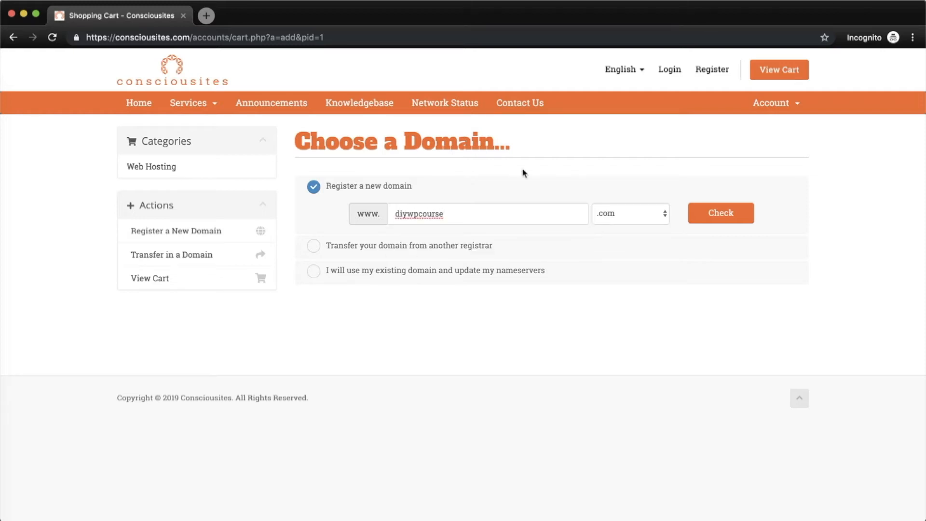
left_click(729, 215)
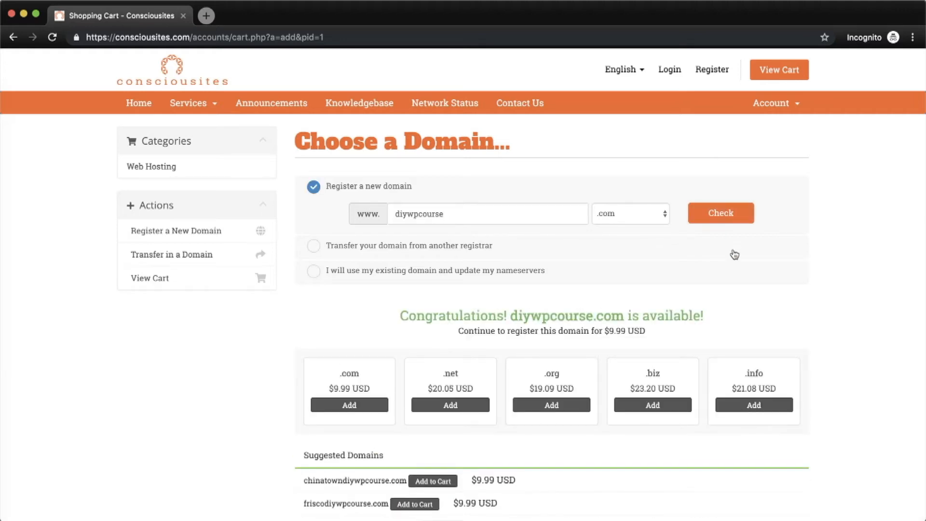
scroll(733, 256, "down", 3)
scroll(427, 162, "down", 3)
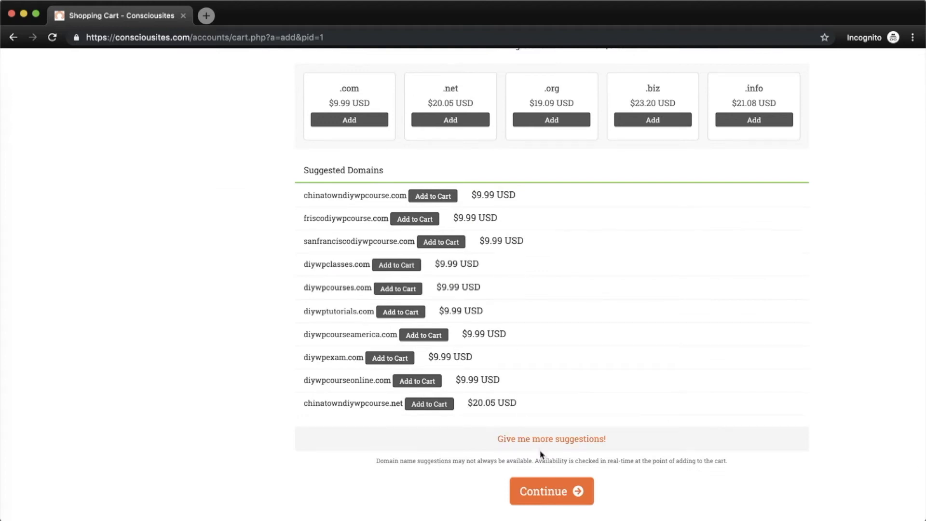
left_click(546, 490)
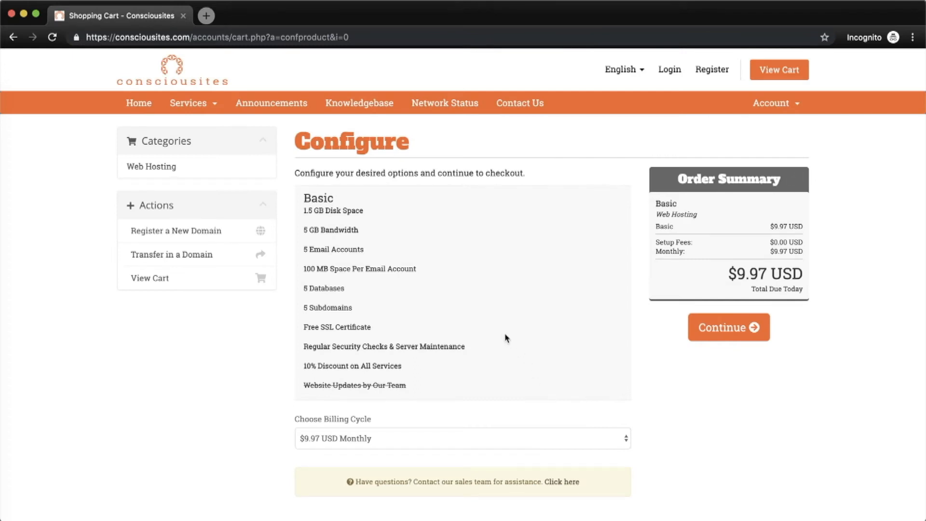
- Keep Monthly billing for Basic hosting and check out the $19.96 cart
scroll(505, 339, "down", 3)
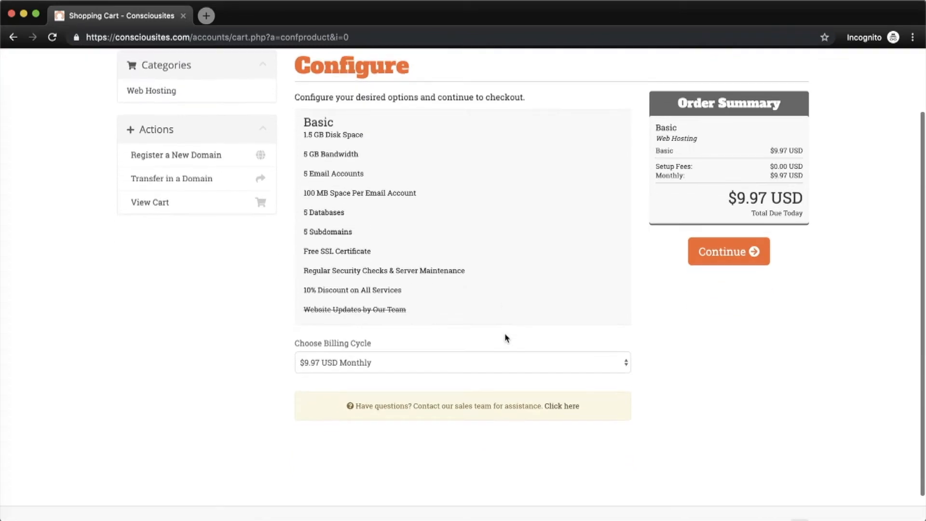
left_click(508, 369)
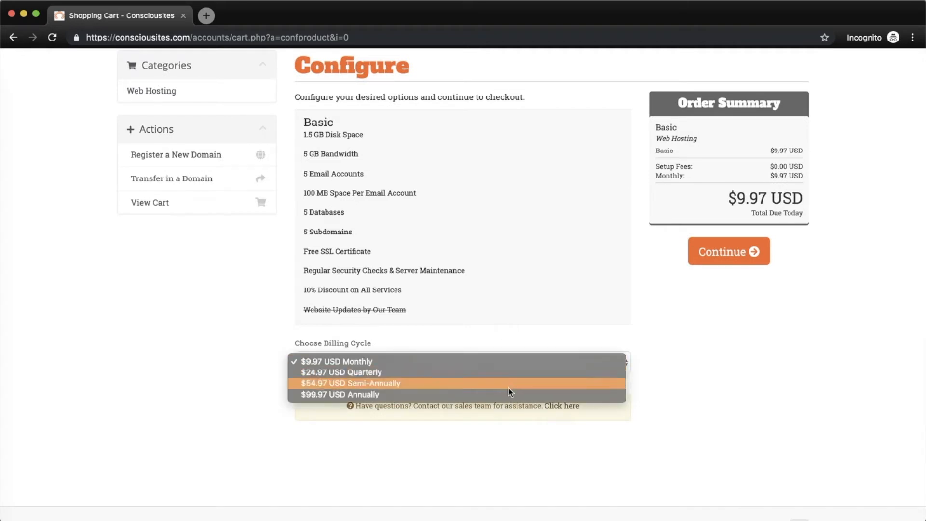
left_click(688, 362)
left_click(726, 264)
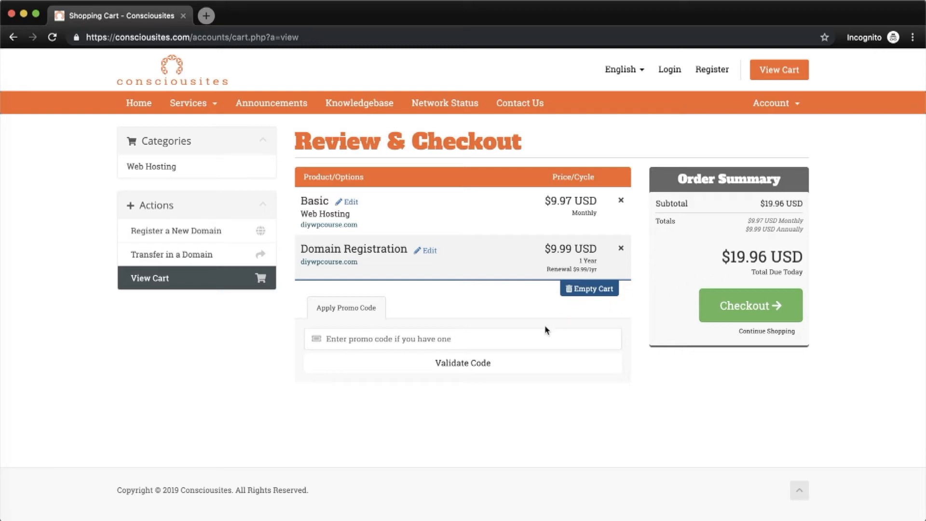
left_click(750, 311)
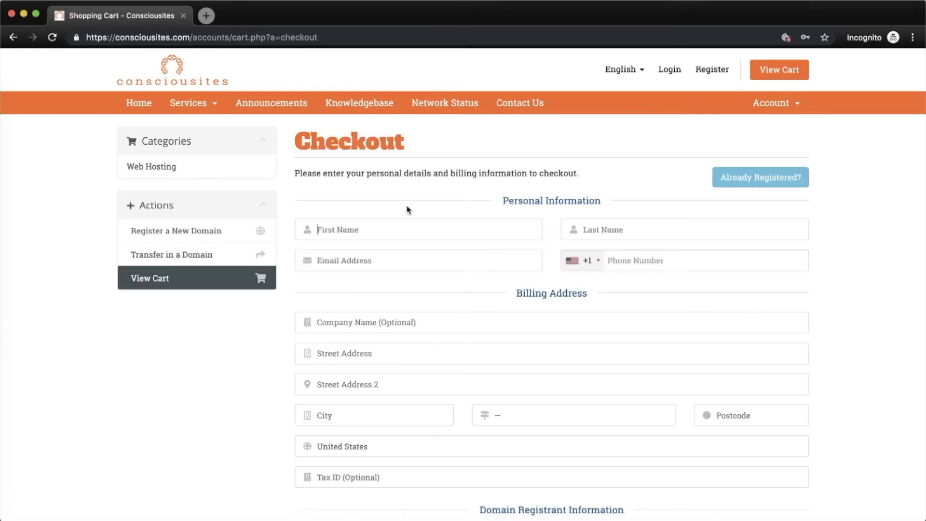
- Fill in the customer's first and last name, e-mail address and phone number
type("John")
key("Tab")
type("Doe")
key("Tab")
key("Tab")
type("1234567890")
key("Tab")
- Enter the street address, city and postcode, and set the state to California
type("123 Happy St.")
key("Tab")
type("MyCit")
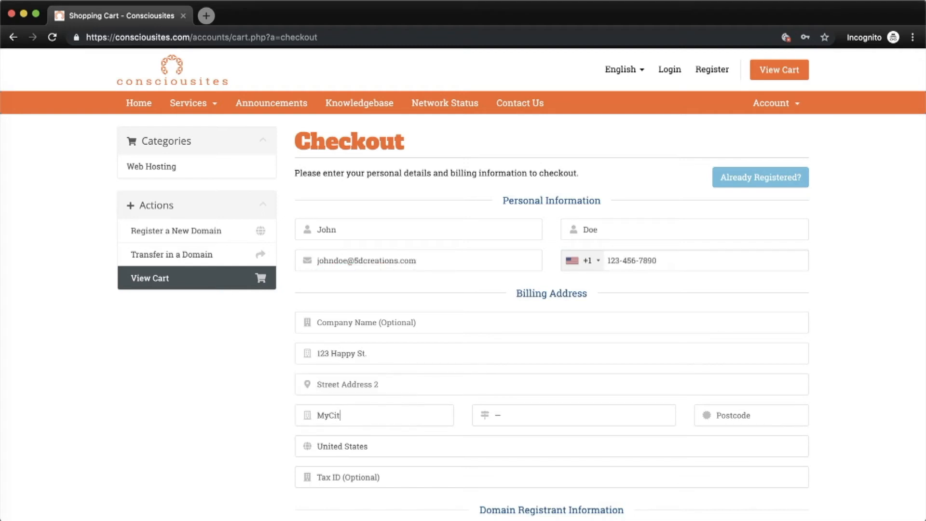
type("y12345")
left_click(536, 416)
left_click(508, 471)
scroll(211, 440, "down", 5)
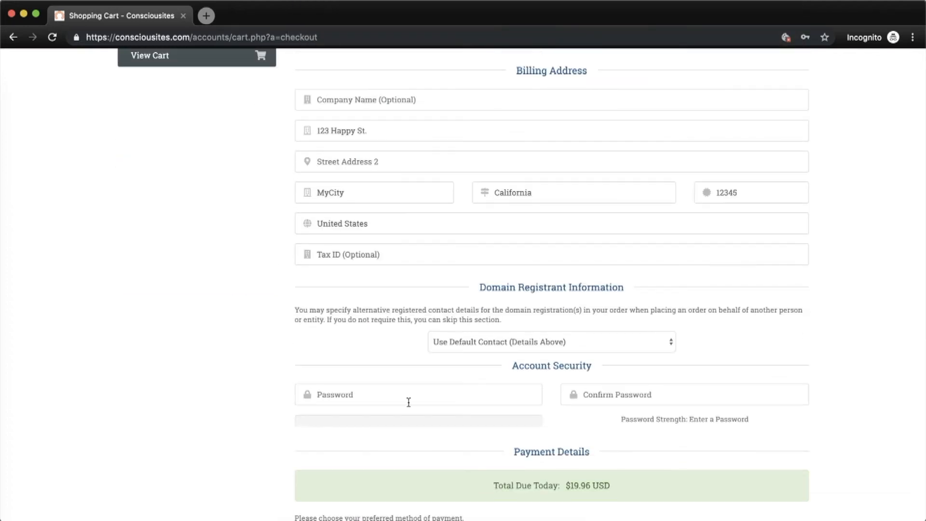
- Enter and confirm an account password, keep PayPal as payment, and complete the order
left_click(493, 364)
scroll(494, 364, "down", 1)
type("•••••••••")
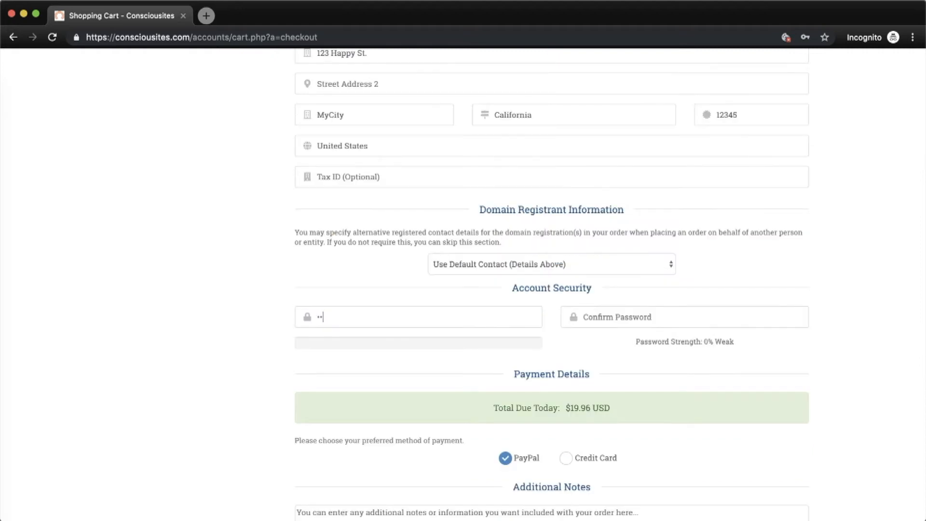
type("•••••")
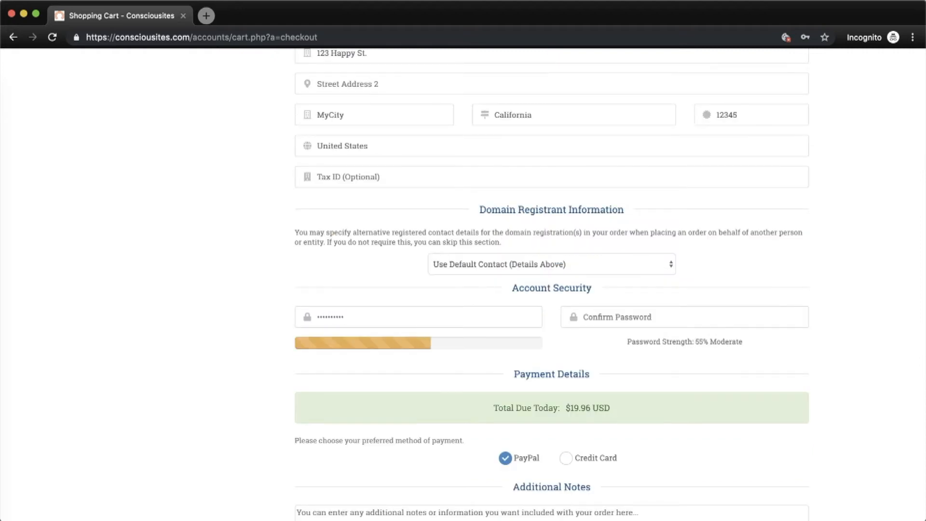
type("•")
key("Tab")
type("••••••••••")
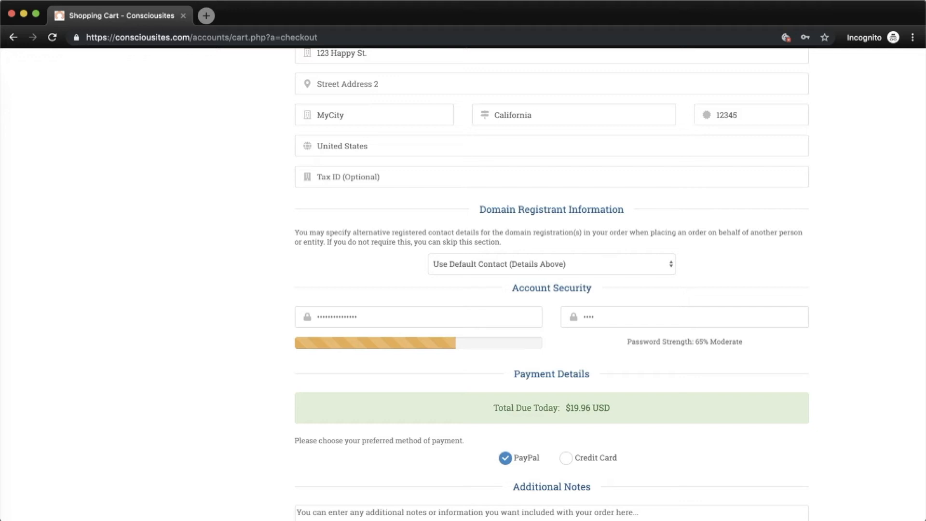
type("•••••")
scroll(451, 312, "down", 2)
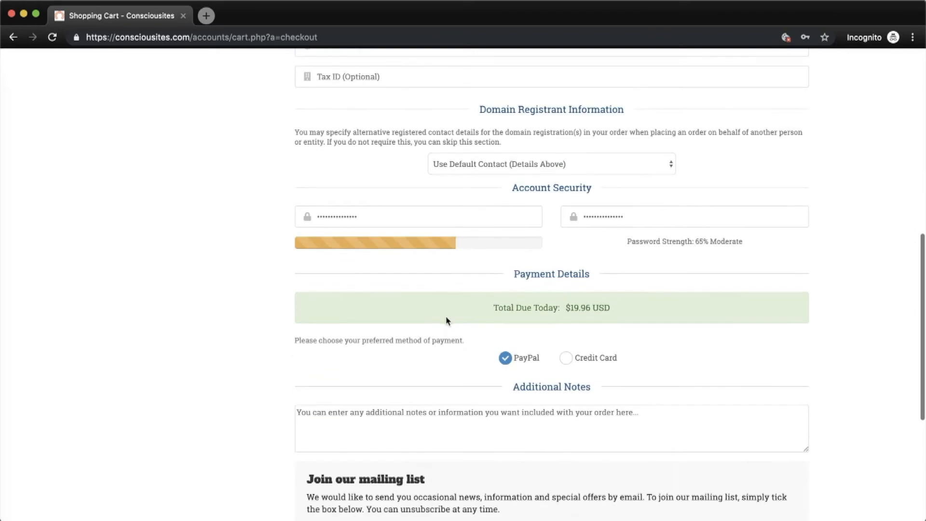
scroll(459, 389, "down", 2)
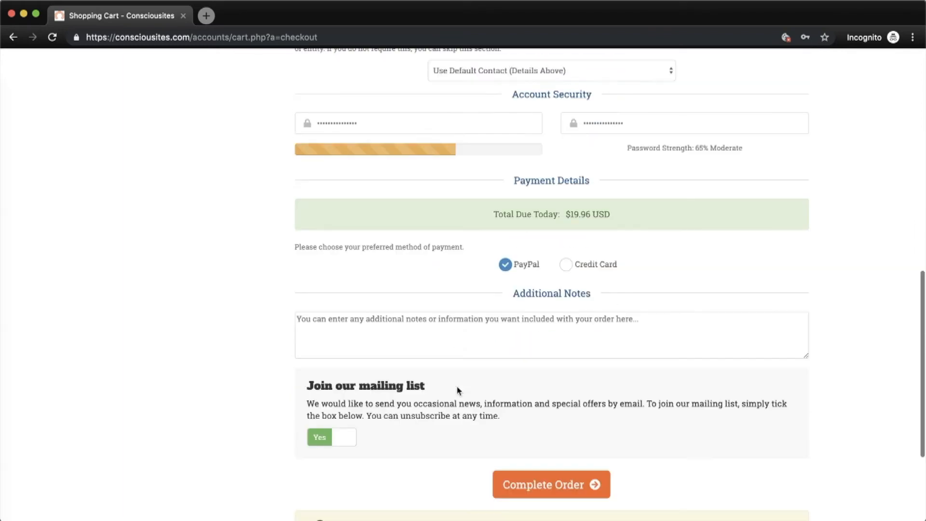
left_click(563, 489)
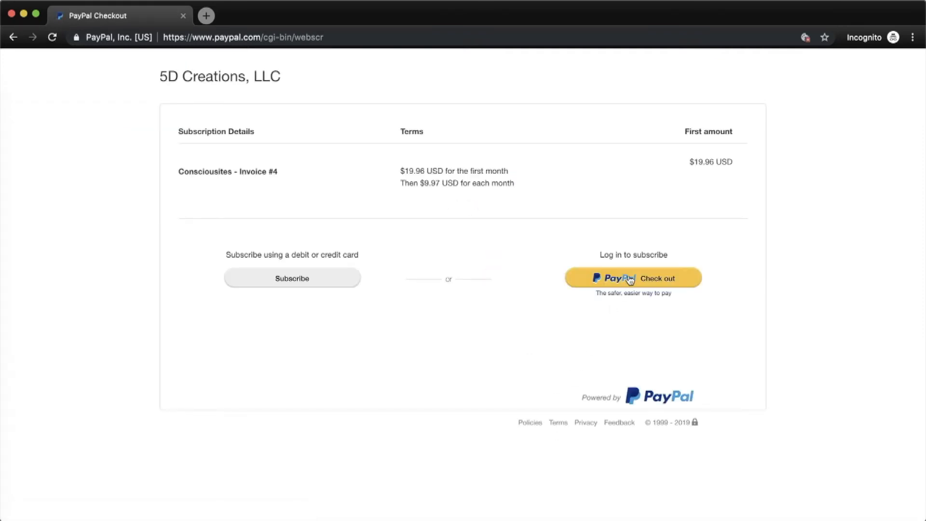
- Check out with PayPal and log in using the saved PayPal account
left_click(631, 280)
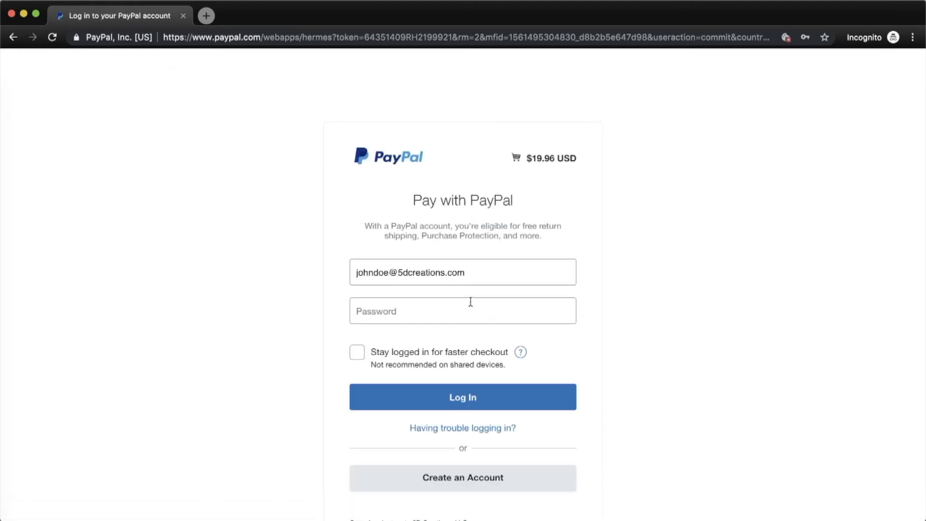
triple_click(471, 272)
left_click(472, 339)
left_click(502, 396)
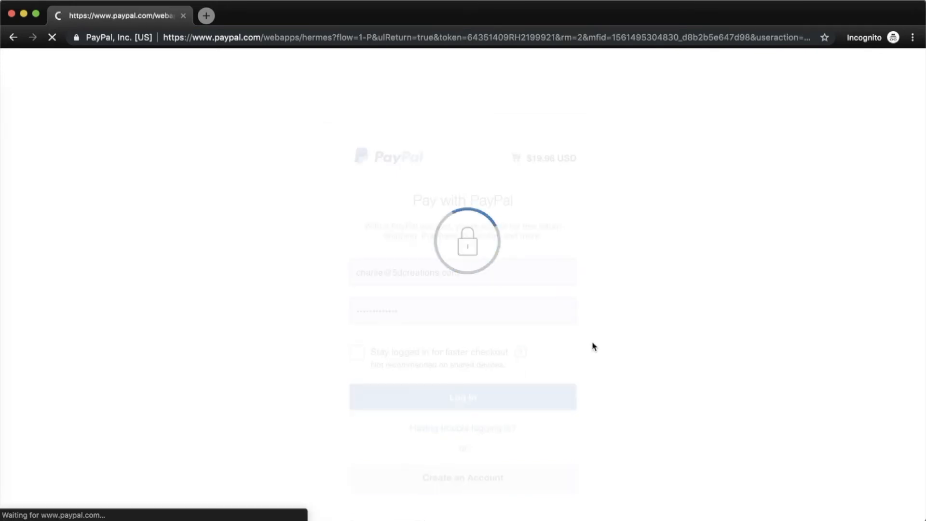
- Pay the $19.96 subscription with the saved Mastercard and agree to subscribe
left_click(311, 277)
left_click(425, 427)
left_click(386, 379)
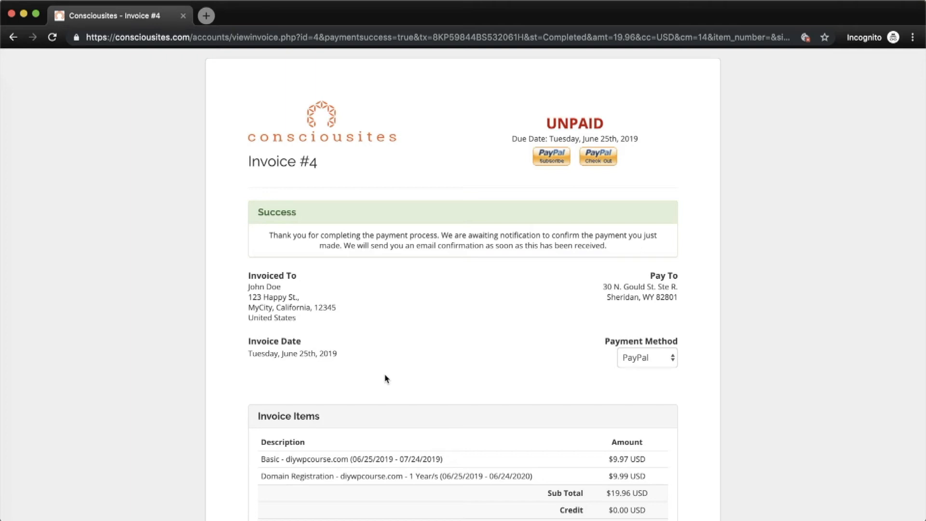
- Return from Invoice #4 to the client area and open the Domains list
scroll(386, 379, "down", 5)
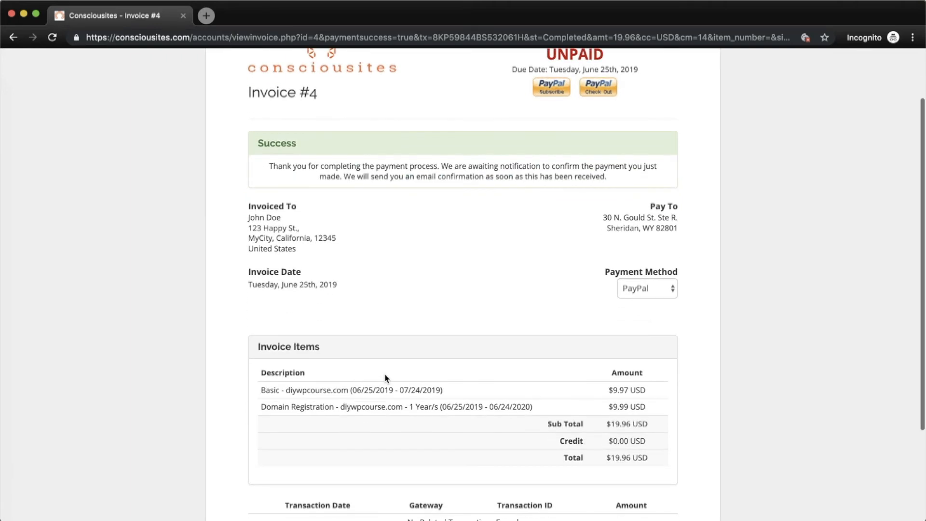
scroll(386, 378, "down", 2)
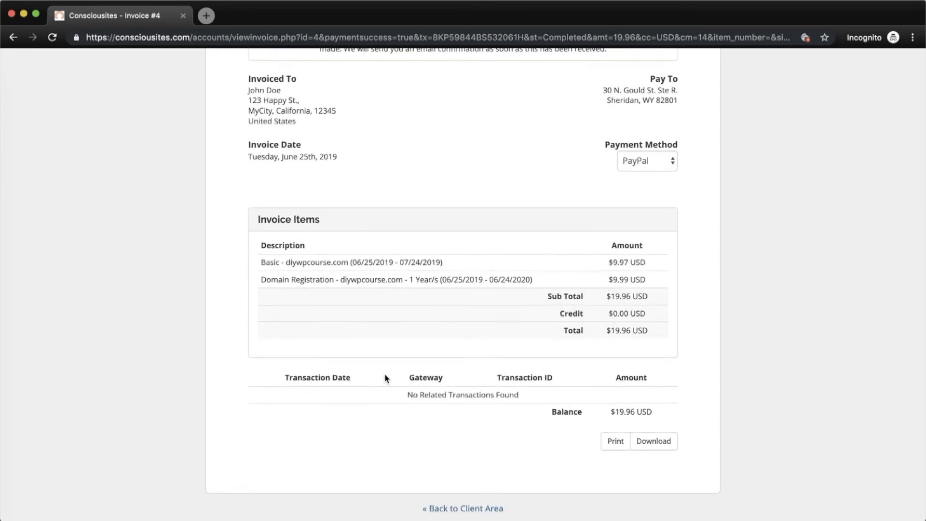
left_click(455, 509)
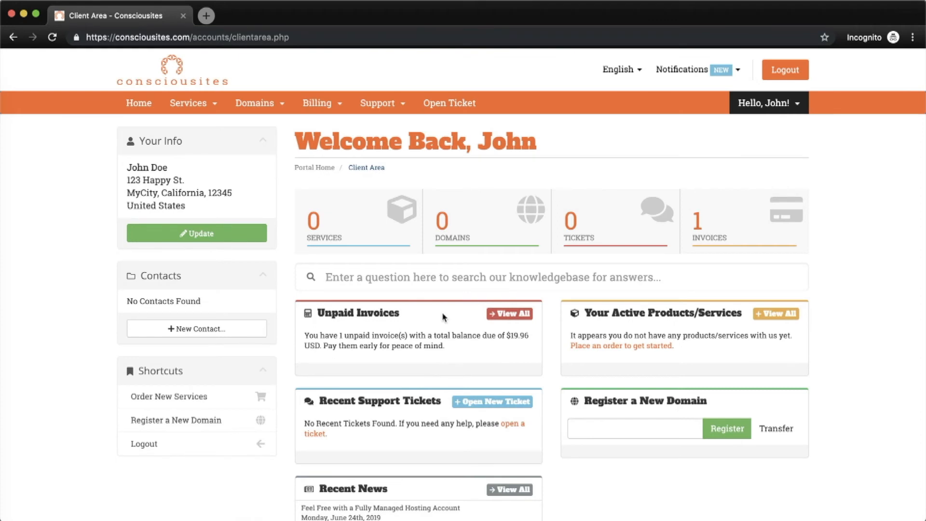
left_click(442, 221)
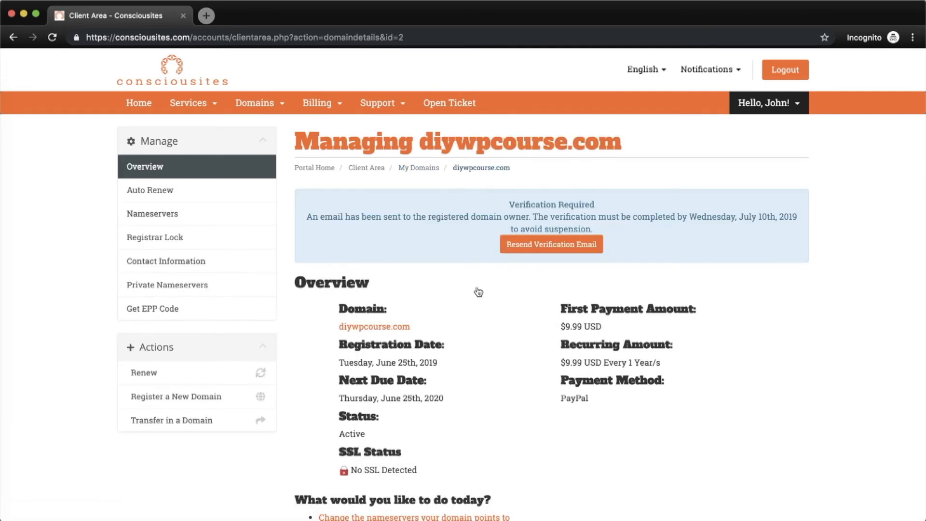
- Go back to the Client Area dashboard, open Services, and select the diywpcourse.com Basic package
scroll(477, 332, "down", 1)
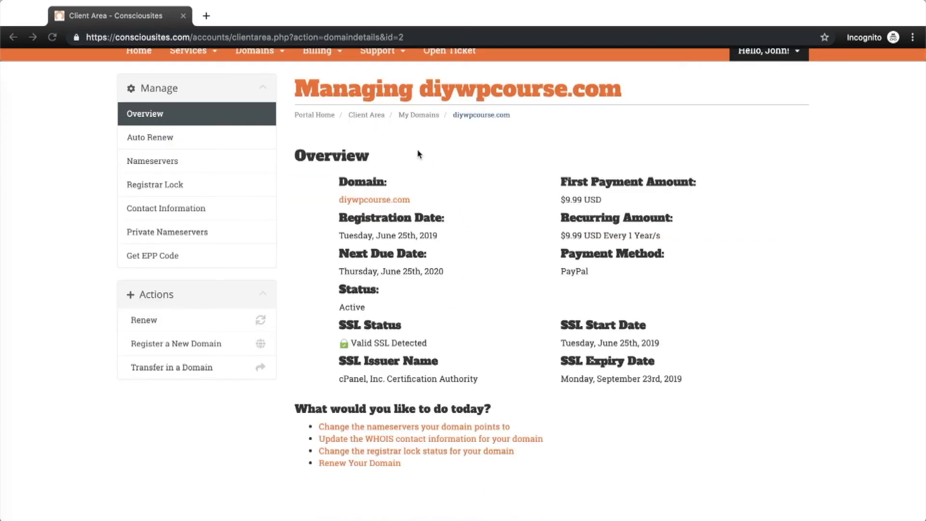
left_click(368, 117)
left_click(372, 117)
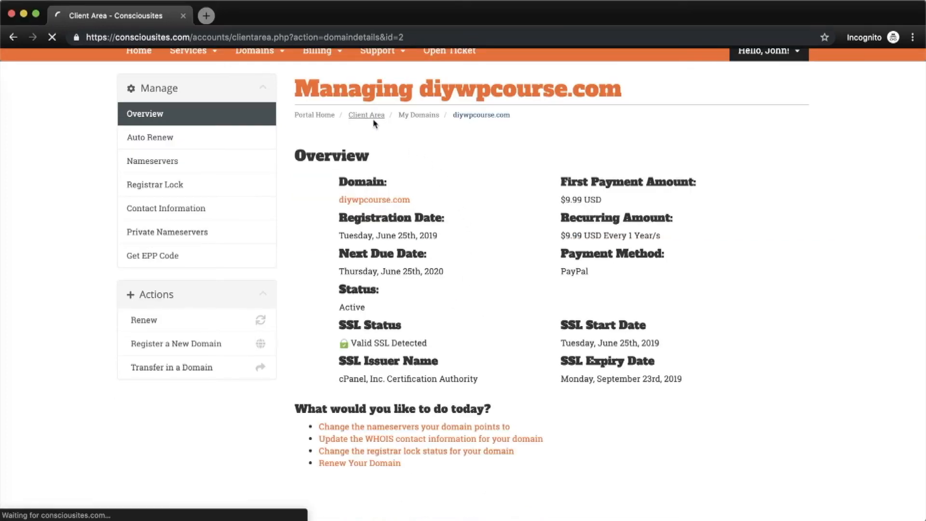
left_click(360, 232)
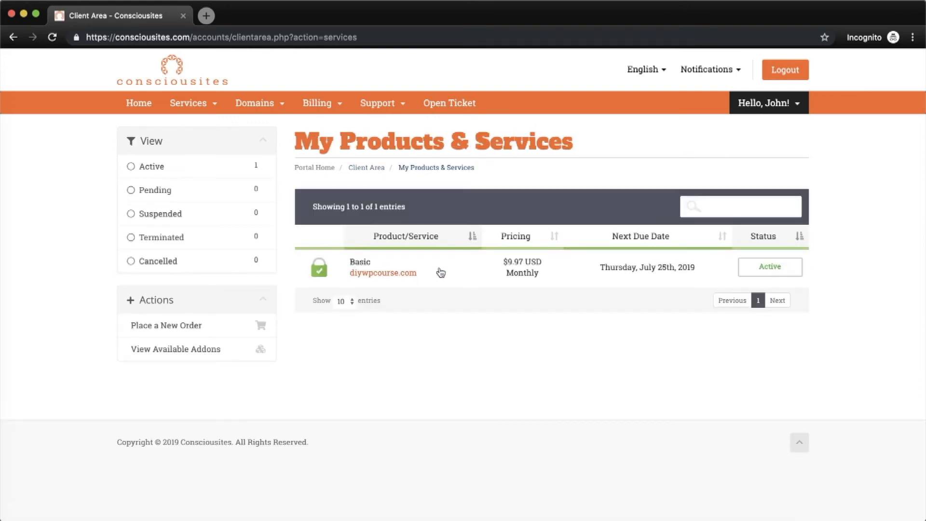
left_click(440, 272)
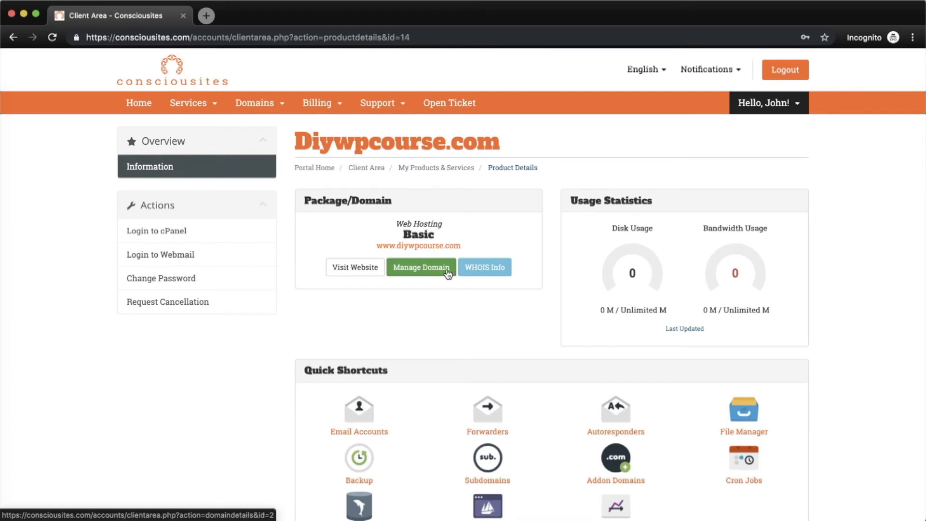
- Log in to cPanel from the hosting package and open Email Accounts
left_click(211, 233)
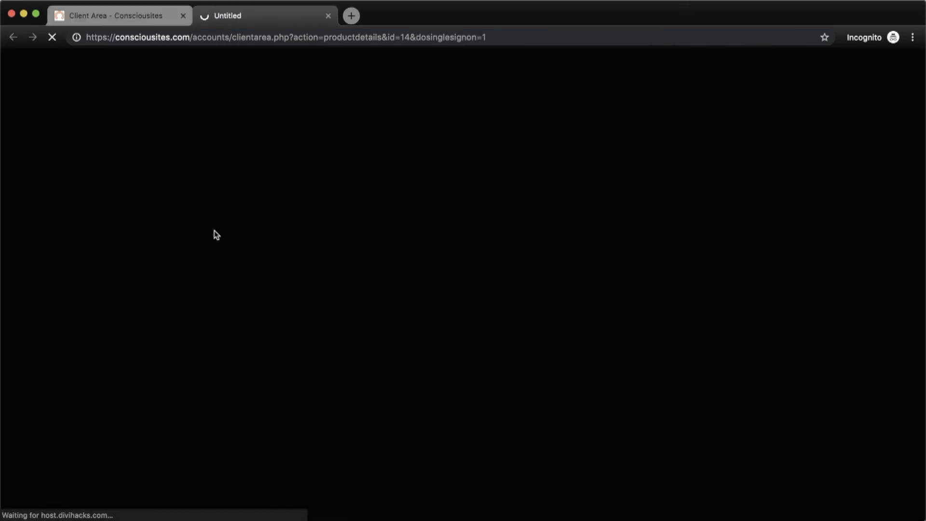
scroll(284, 285, "down", 6)
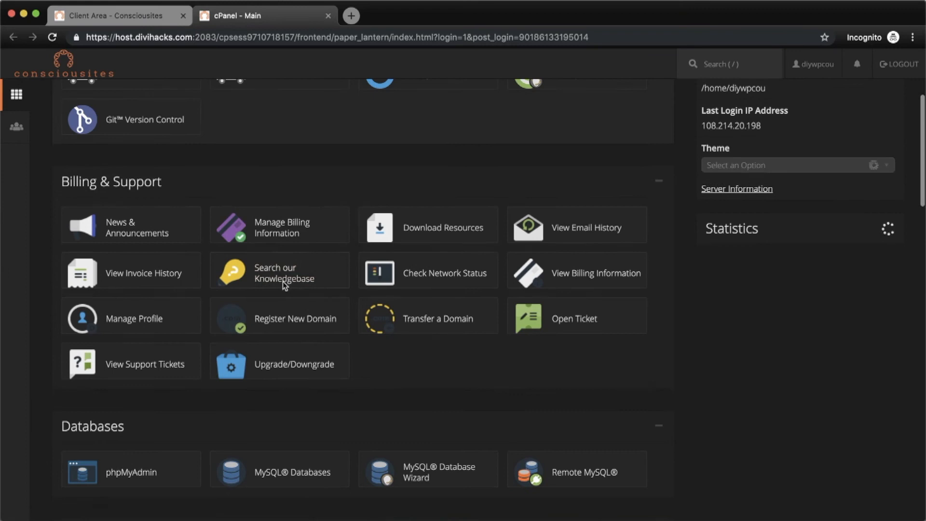
scroll(284, 285, "down", 6)
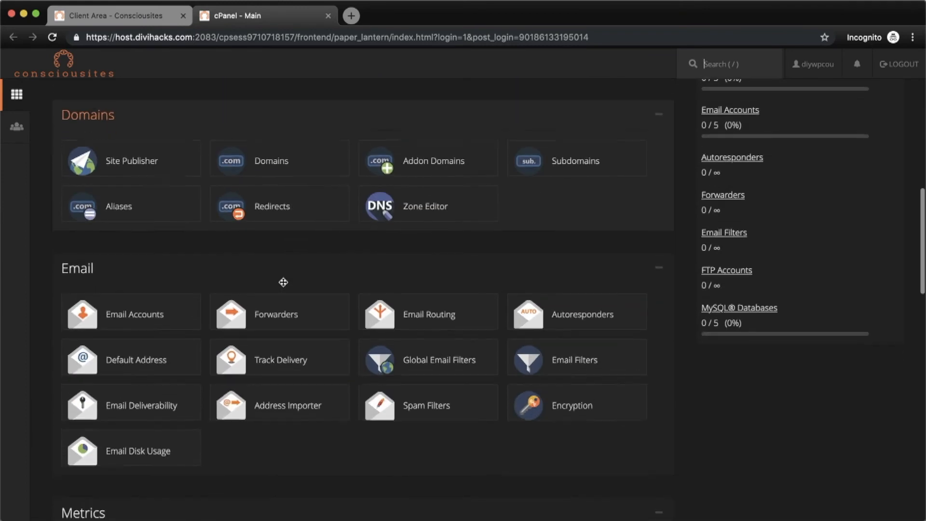
left_click(139, 307)
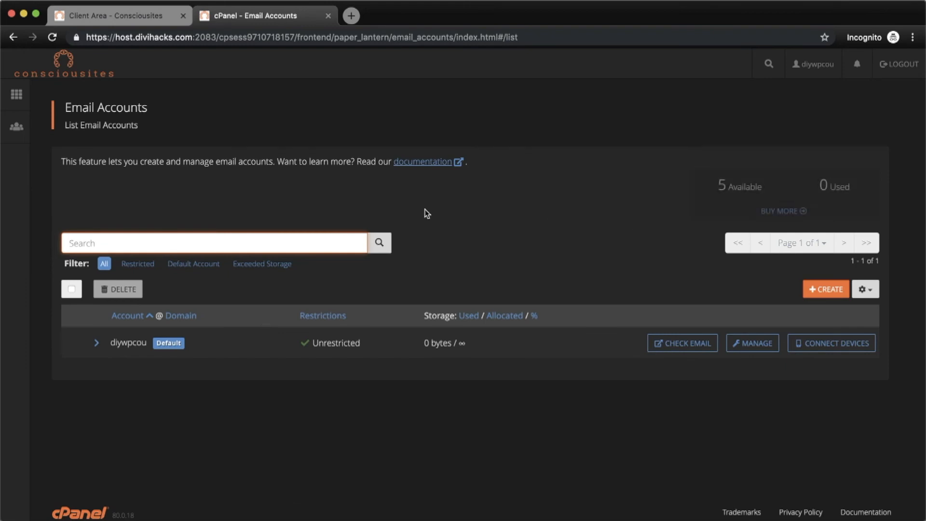
left_click(819, 291)
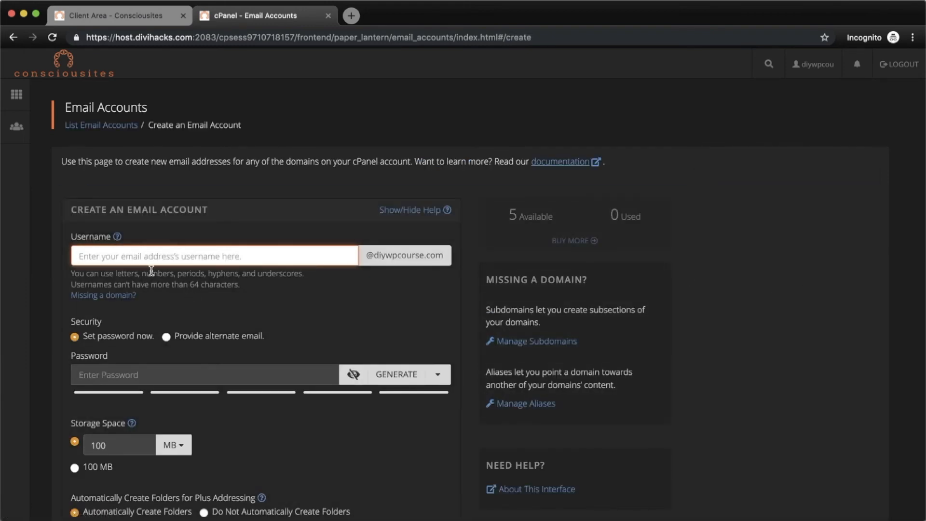
type("info")
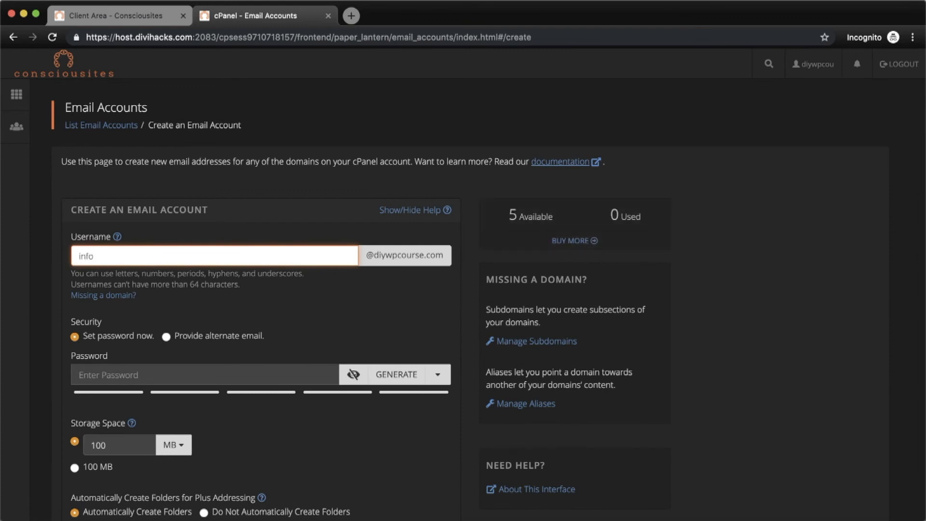
left_click(153, 374)
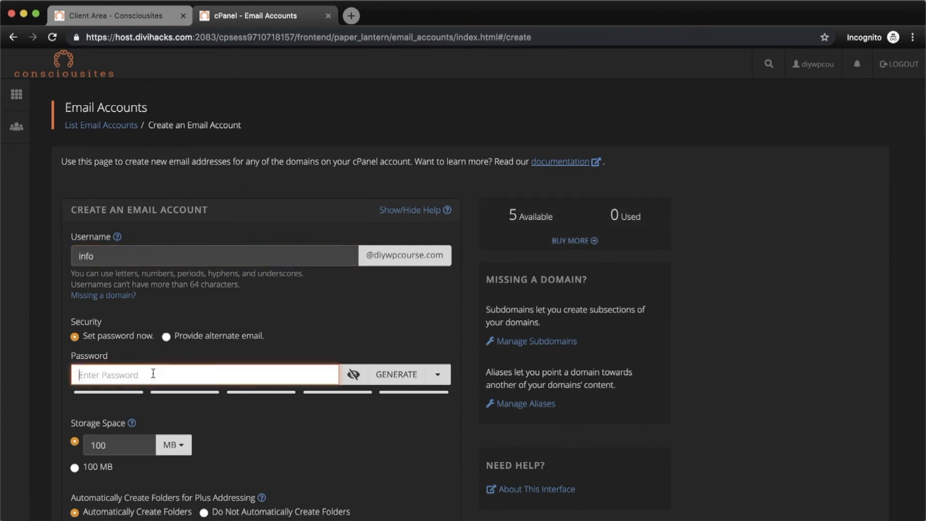
type("••••••••••••••")
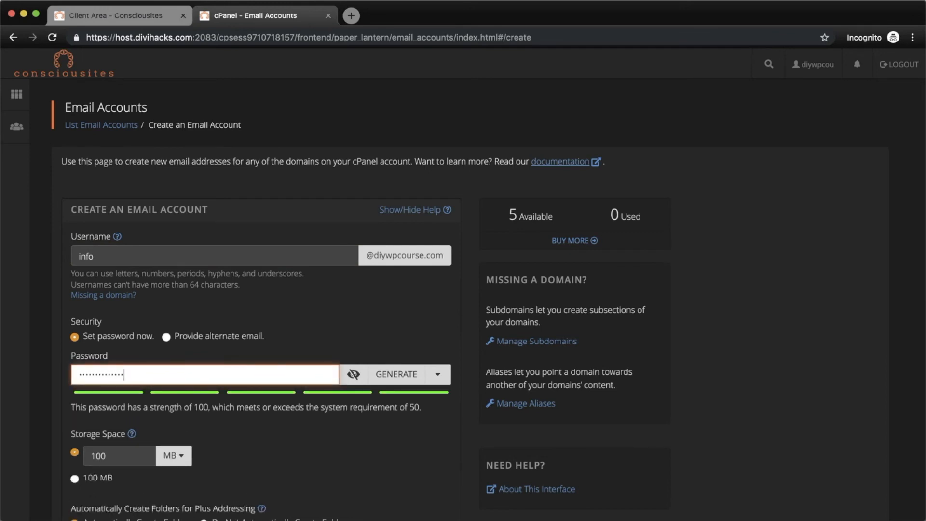
scroll(287, 426, "down", 5)
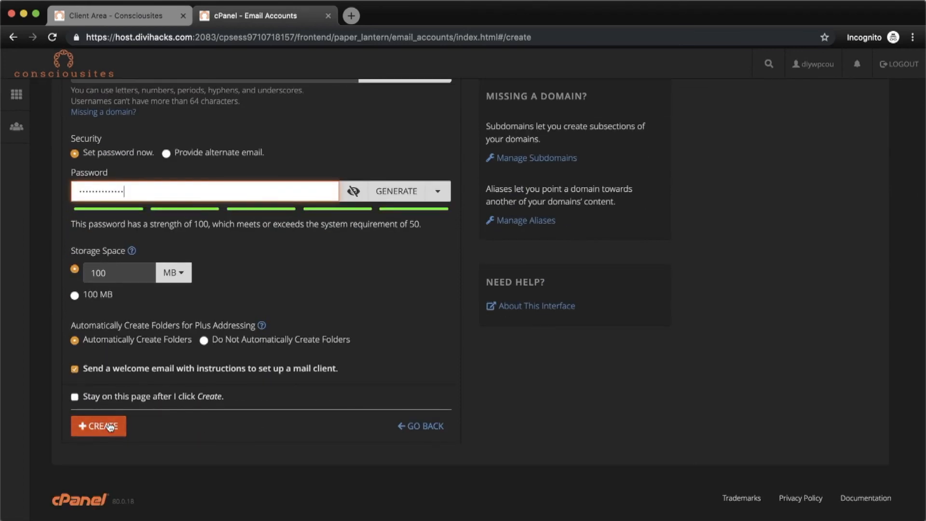
left_click(103, 426)
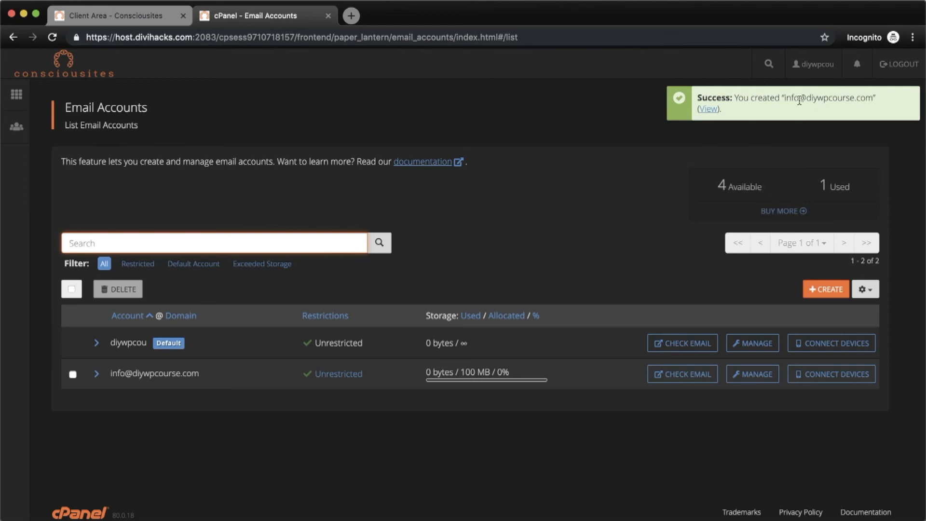
left_click_drag(779, 102, 873, 99)
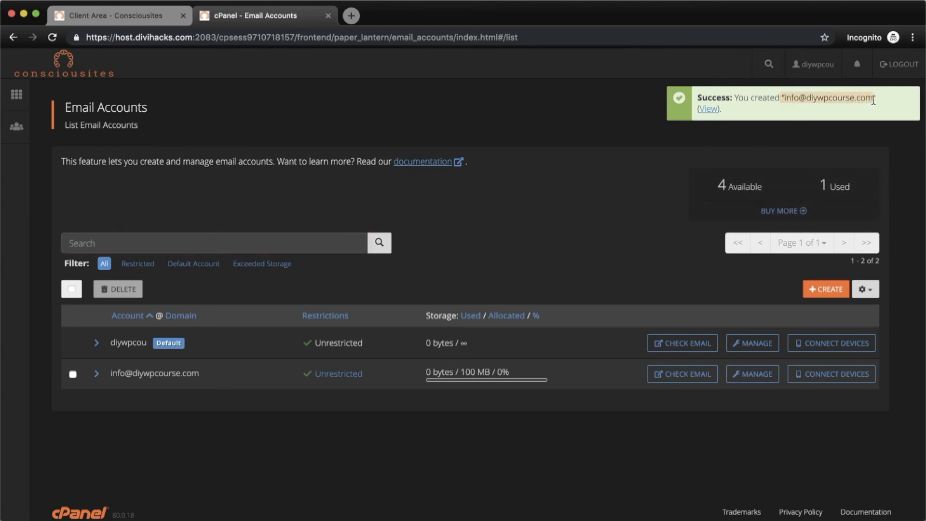
left_click(834, 119)
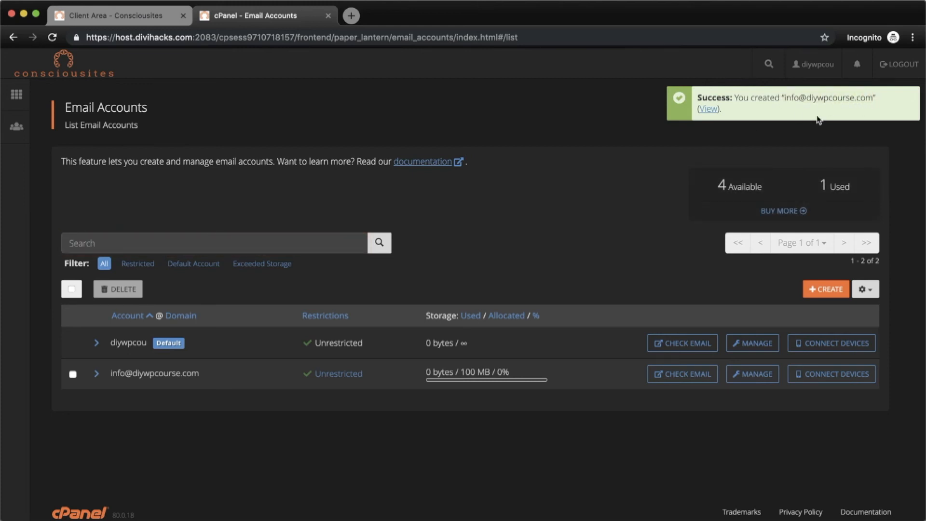
- From the cPanel home dashboard, open WordPress in the Softaculous Apps Installer section
left_click(16, 95)
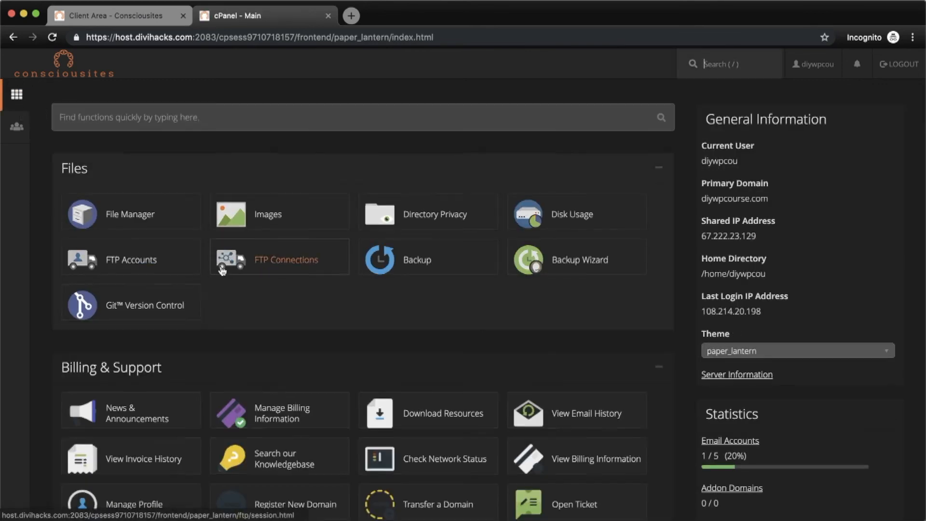
scroll(222, 269, "down", 13)
scroll(222, 271, "down", 15)
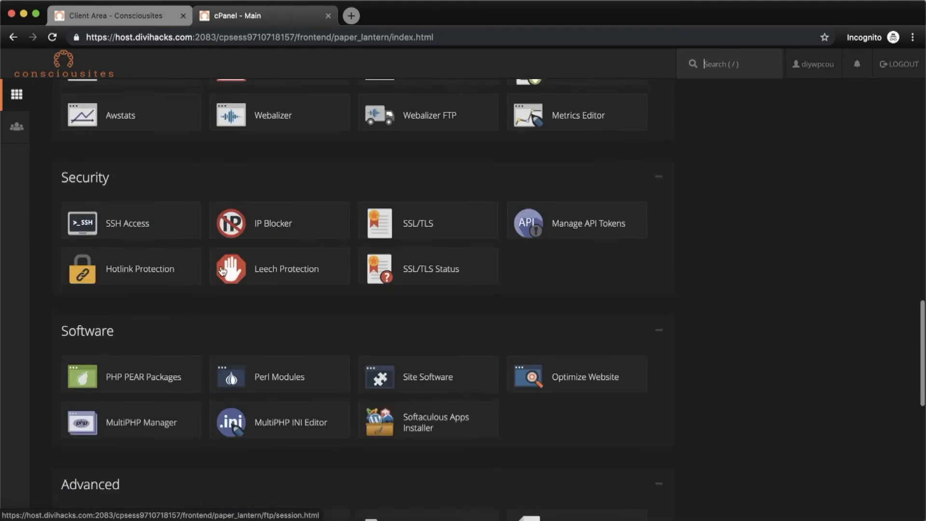
scroll(222, 270, "down", 4)
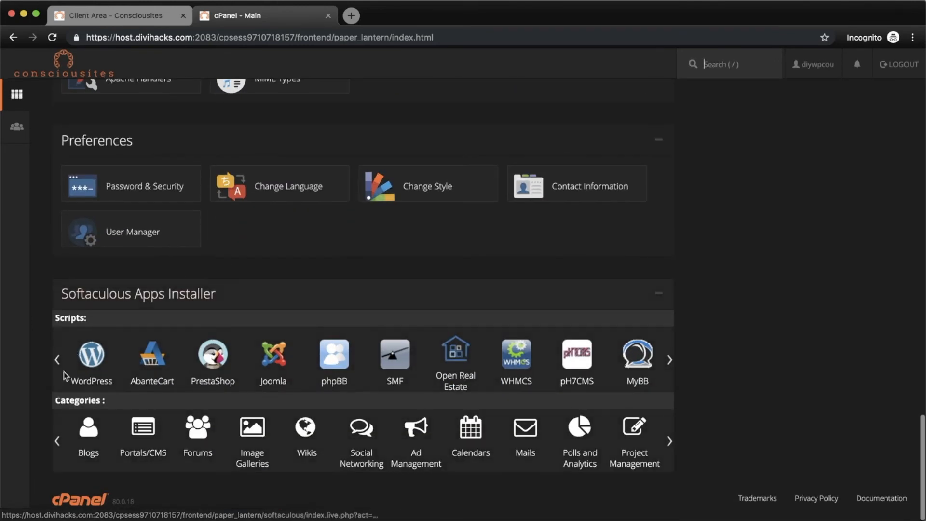
left_click(95, 357)
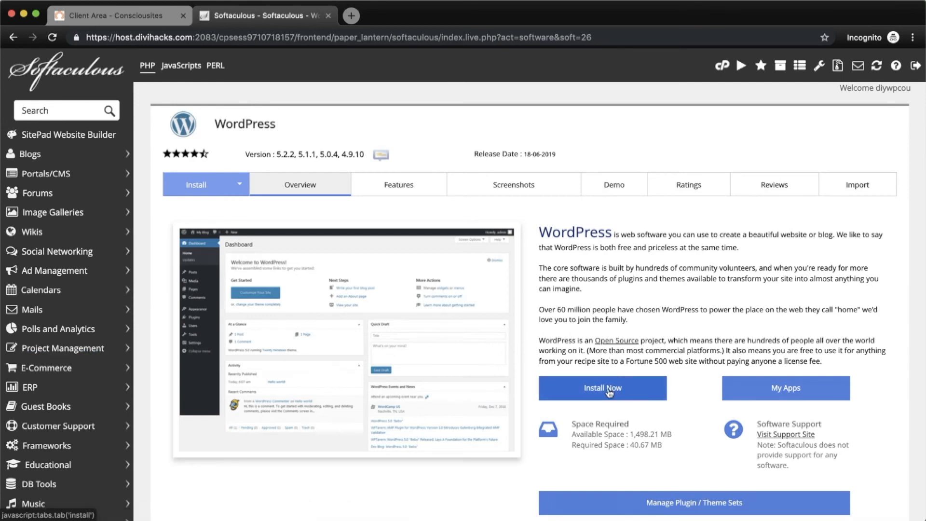
- Start a WordPress install with In Directory left empty so it installs at the diywpcourse.com root
left_click(606, 390)
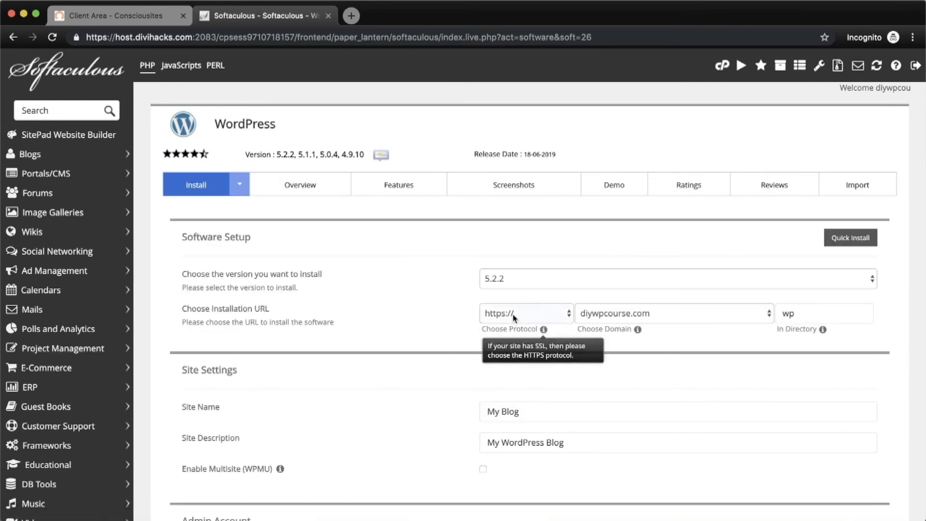
left_click(803, 314)
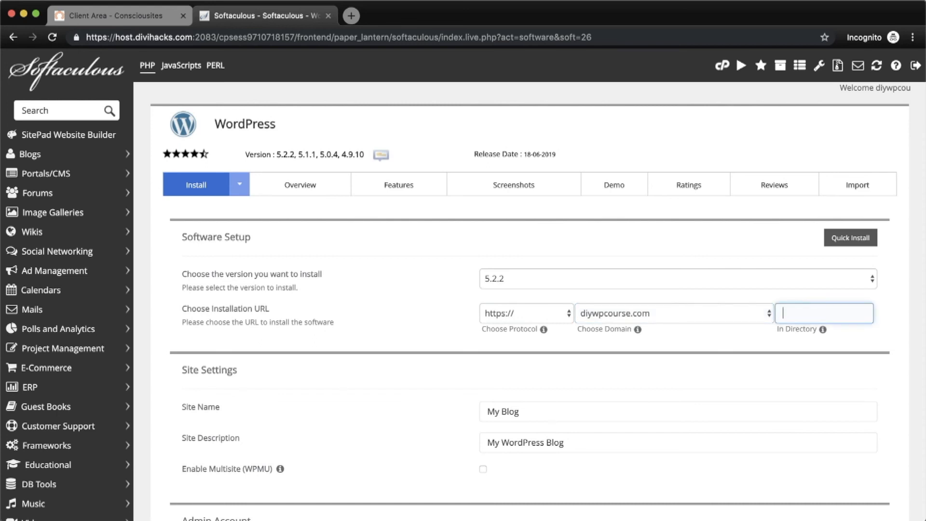
left_click(426, 366)
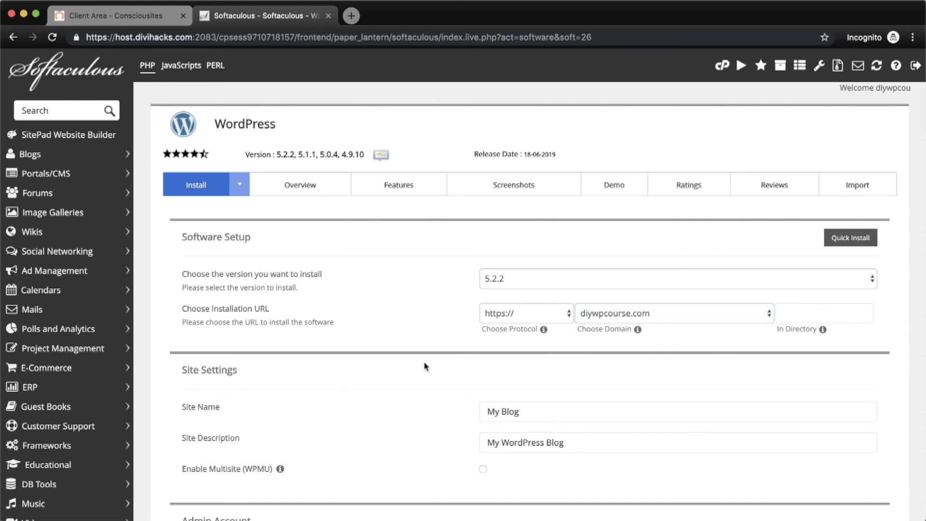
scroll(426, 366, "down", 3)
- Set Site Name to 'My Website Title' and Site Description to 'My Website Tagline'
left_click(540, 346)
triple_click(539, 346)
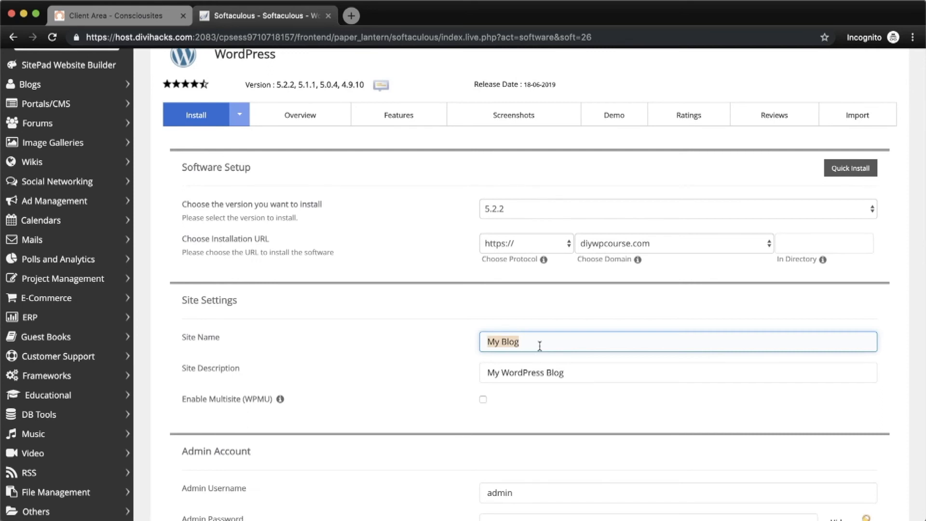
type("My Website Title")
key("Tab")
type("M")
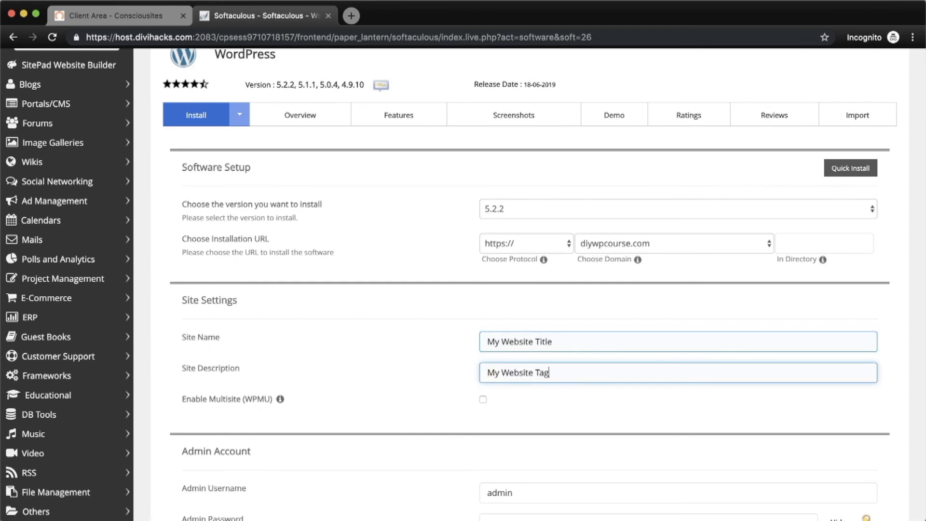
left_click(428, 395)
- Replace the default admin password with a new one
scroll(428, 395, "down", 3)
left_click(520, 416)
left_click(588, 443)
left_click(838, 445)
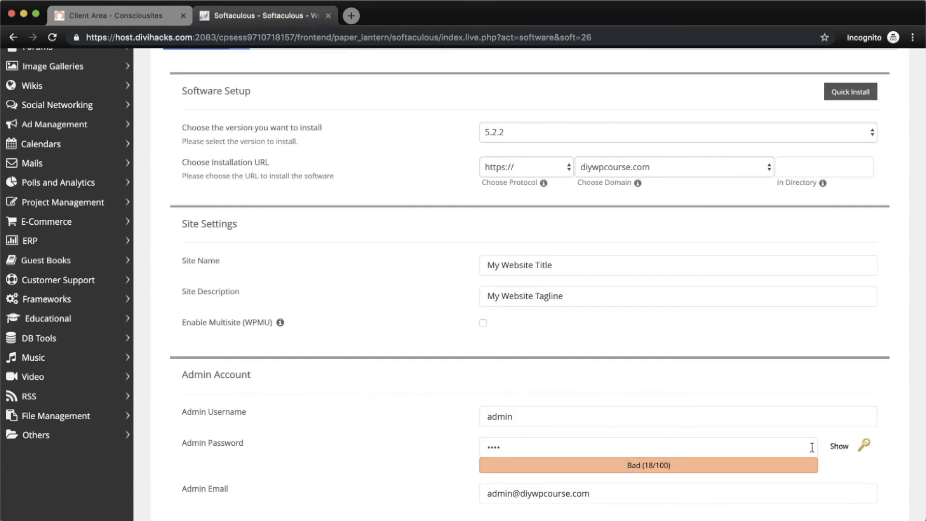
double_click(734, 452)
type("••••••••••••")
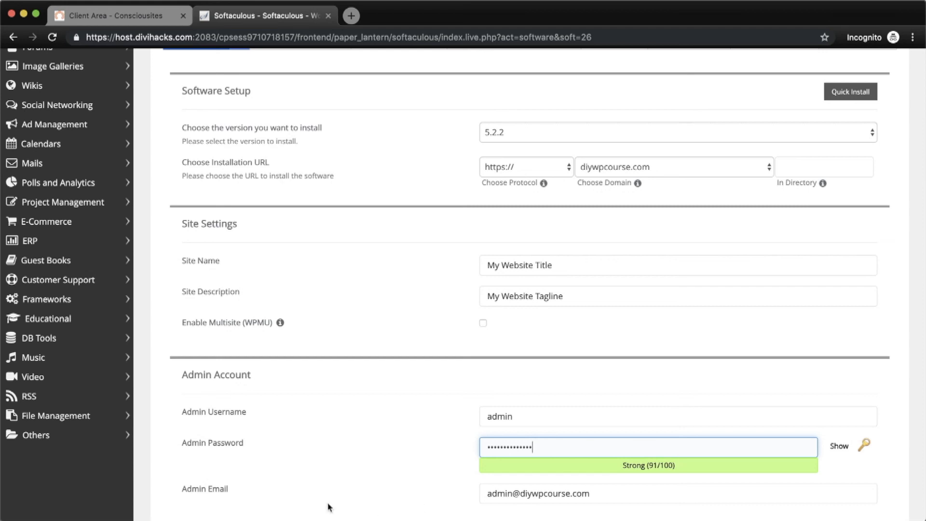
- Change the admin email to the info address and run the WordPress install
scroll(371, 506, "down", 2)
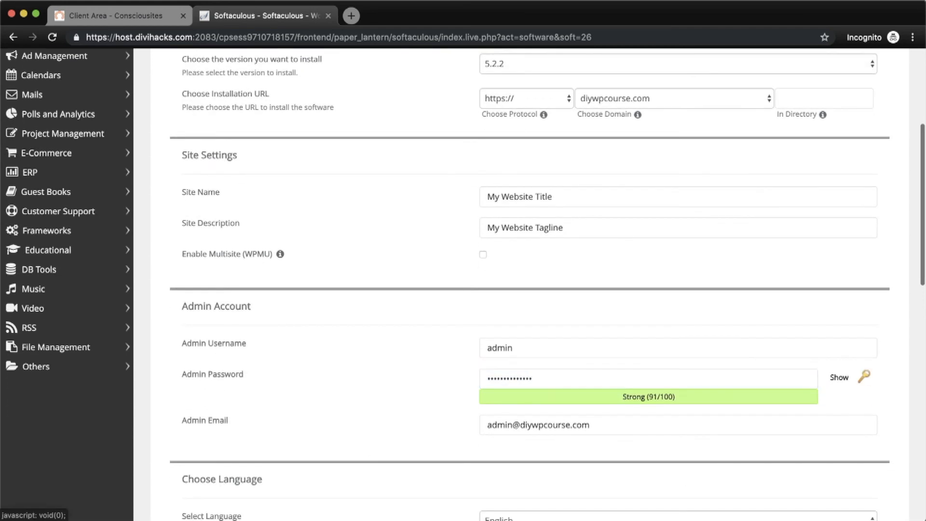
left_click(507, 424)
double_click(506, 427)
type("info")
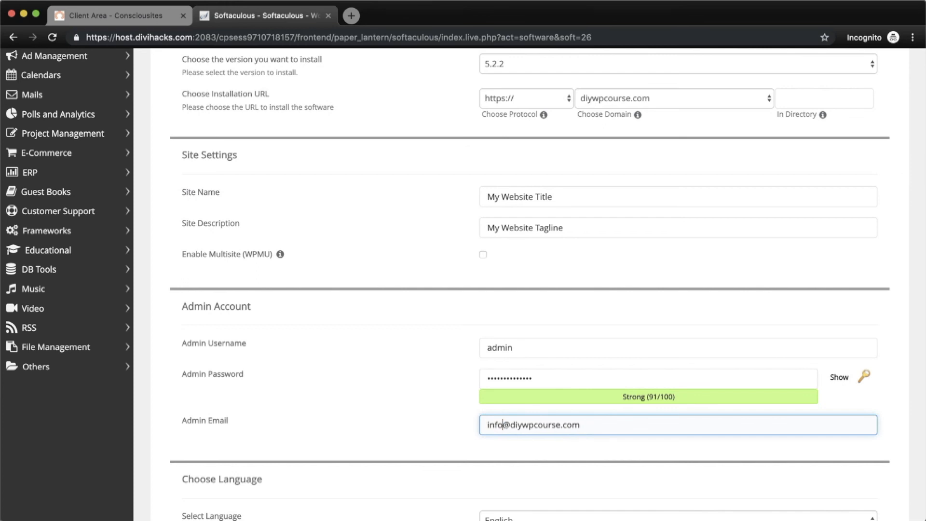
scroll(599, 424, "down", 12)
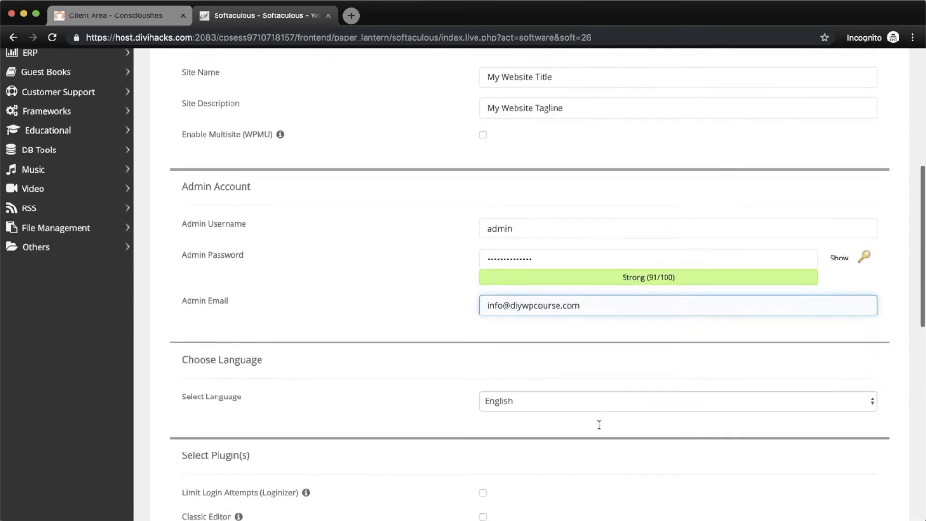
left_click(530, 449)
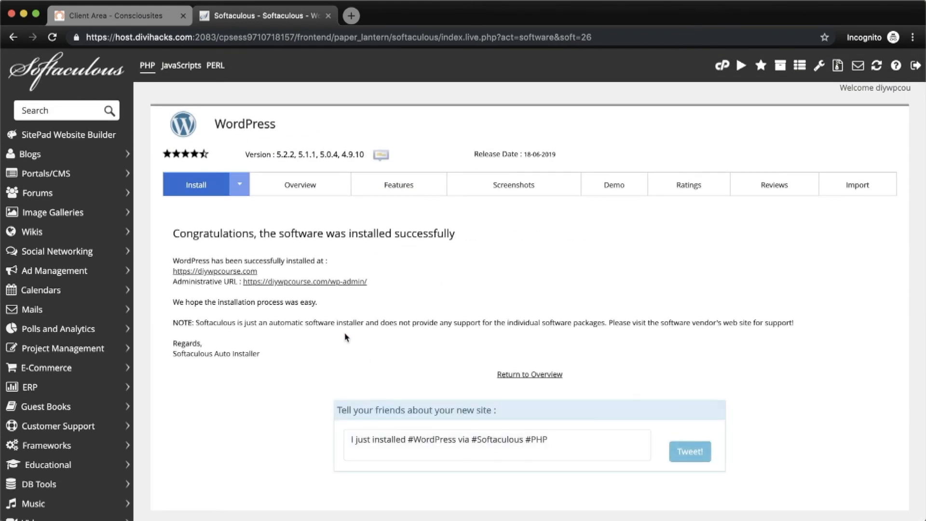
- Open the live diywpcourse.com site, then the WordPress admin via the Administrative URL
left_click(244, 274)
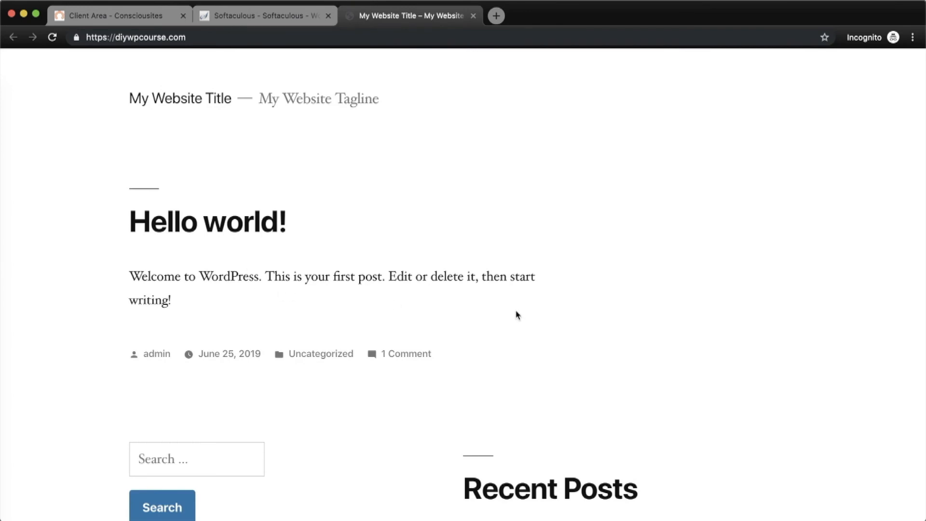
left_click(318, 16)
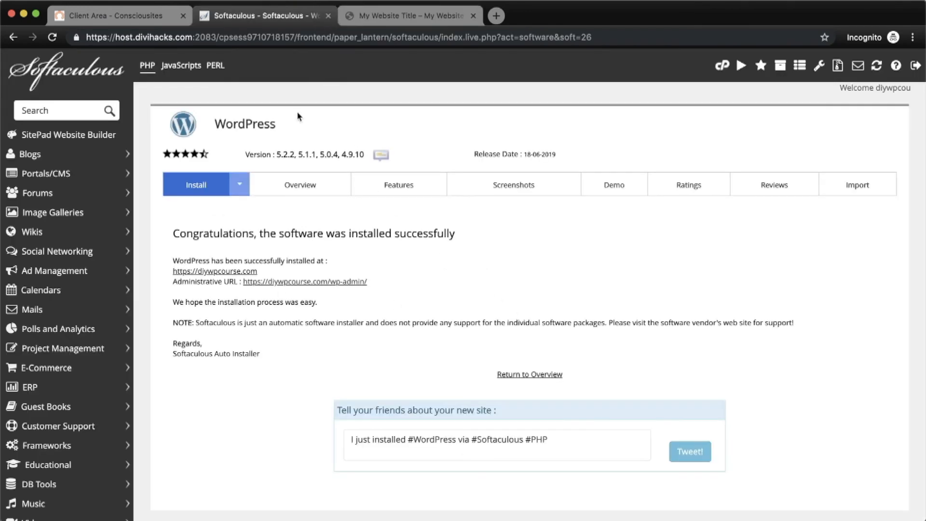
left_click(315, 283)
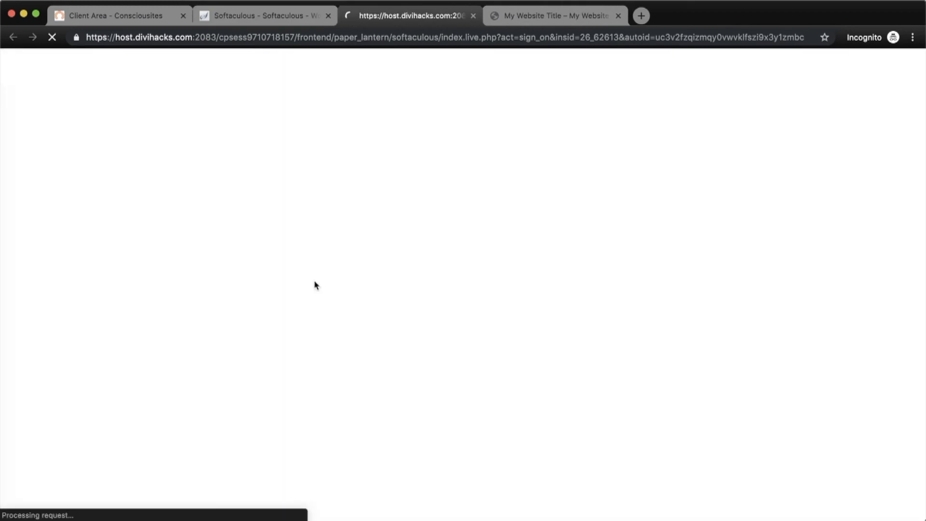